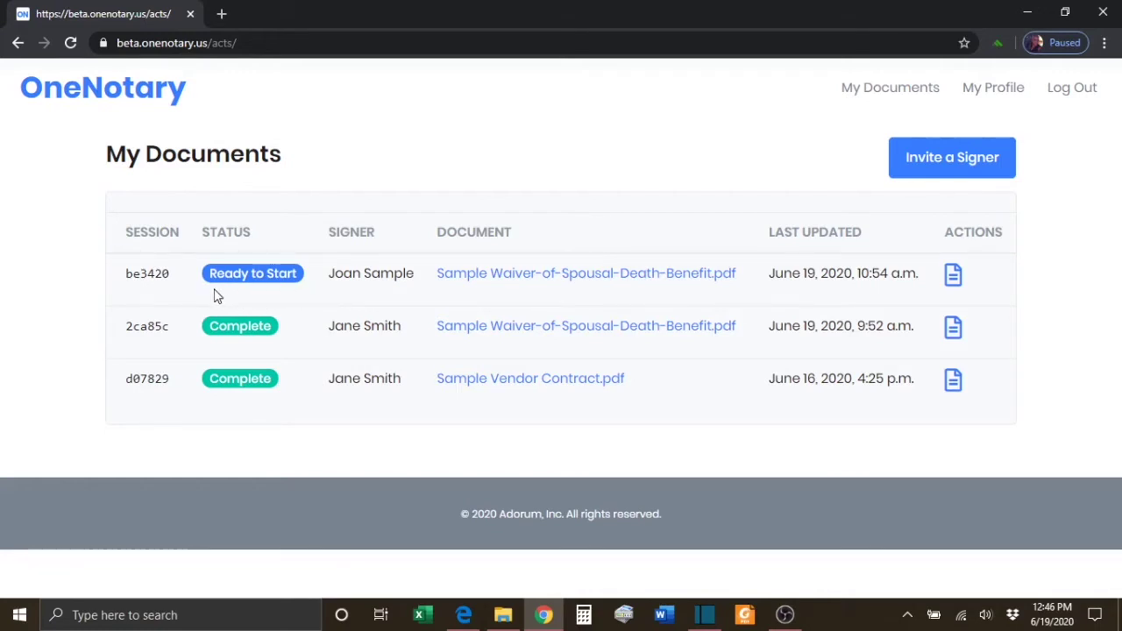
Open the Ready to Start waiver session be3420 from My Documents
click(954, 275)
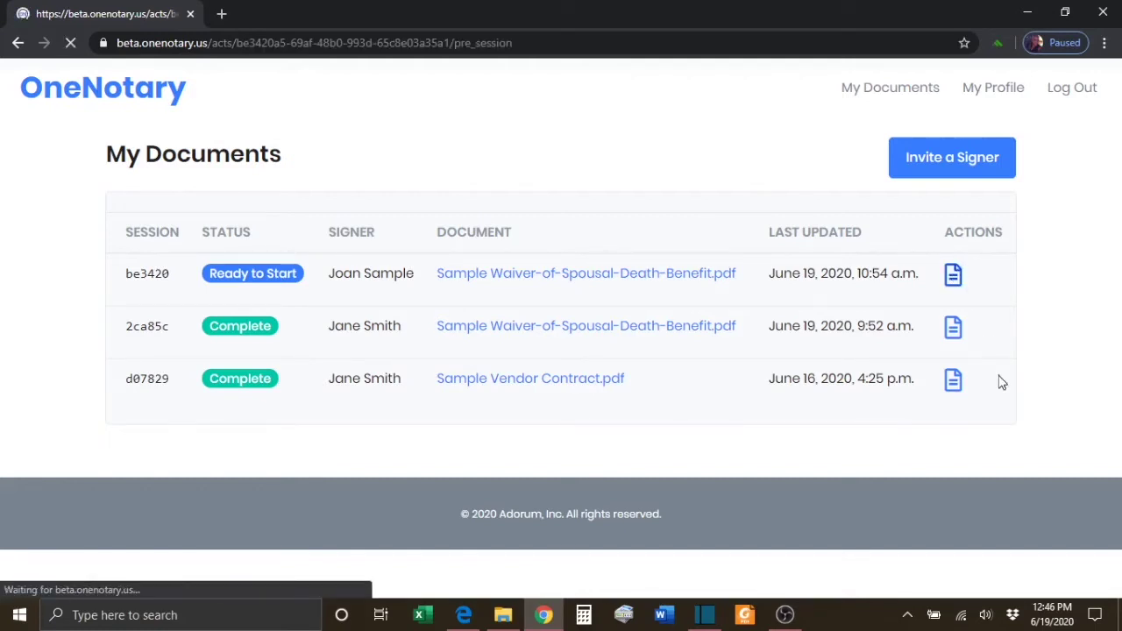
Start the be3420 notarization session from its pre-session page
scroll(1002, 382, down, 1)
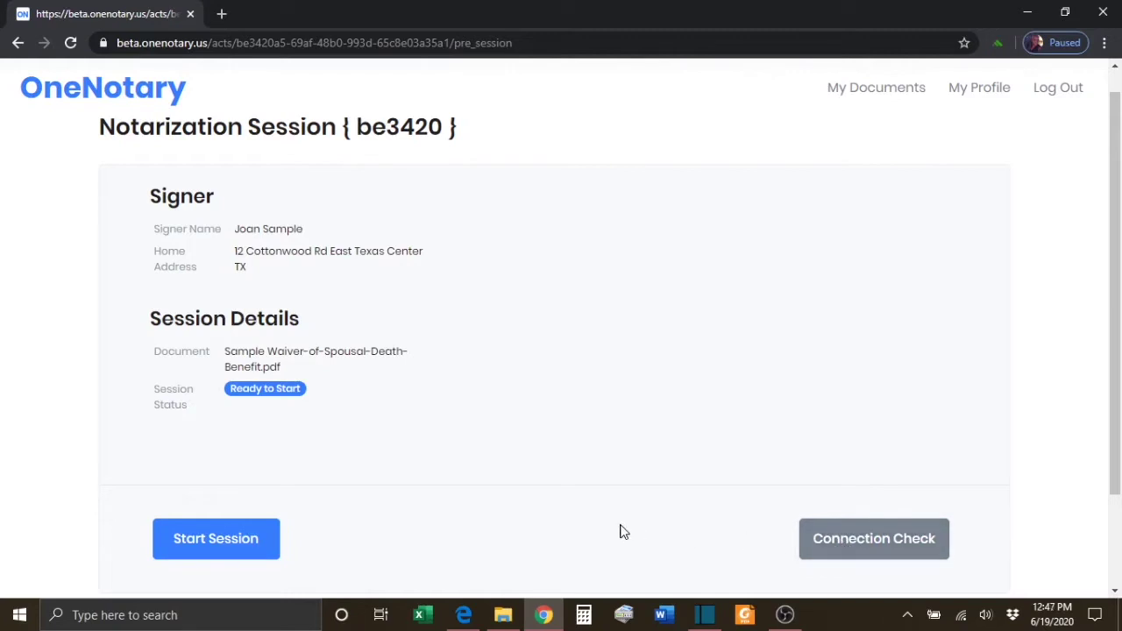
click(235, 543)
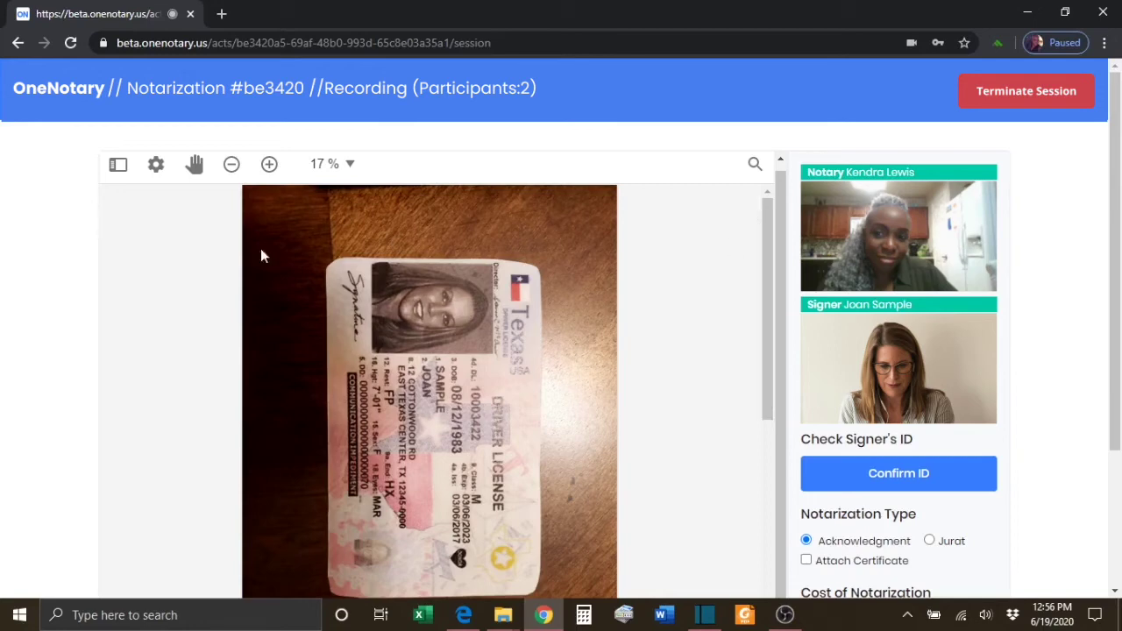
Bring up the viewer's display options over the sideways driver license
click(156, 166)
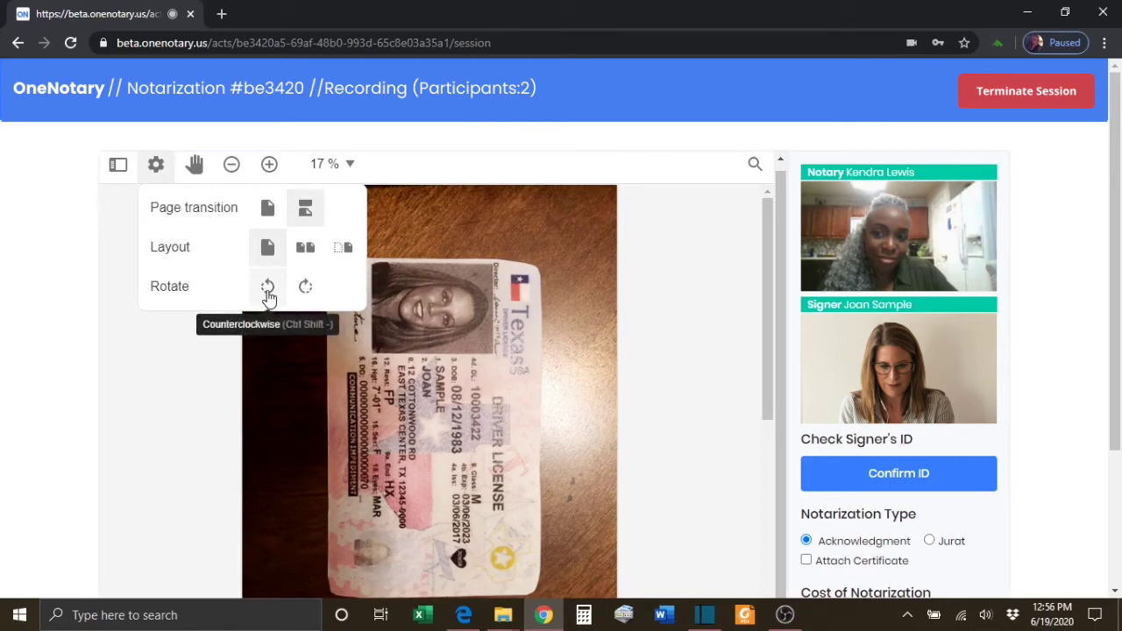
Rotate the Texas license counterclockwise to upright and set the viewer zoom to 25%
click(268, 288)
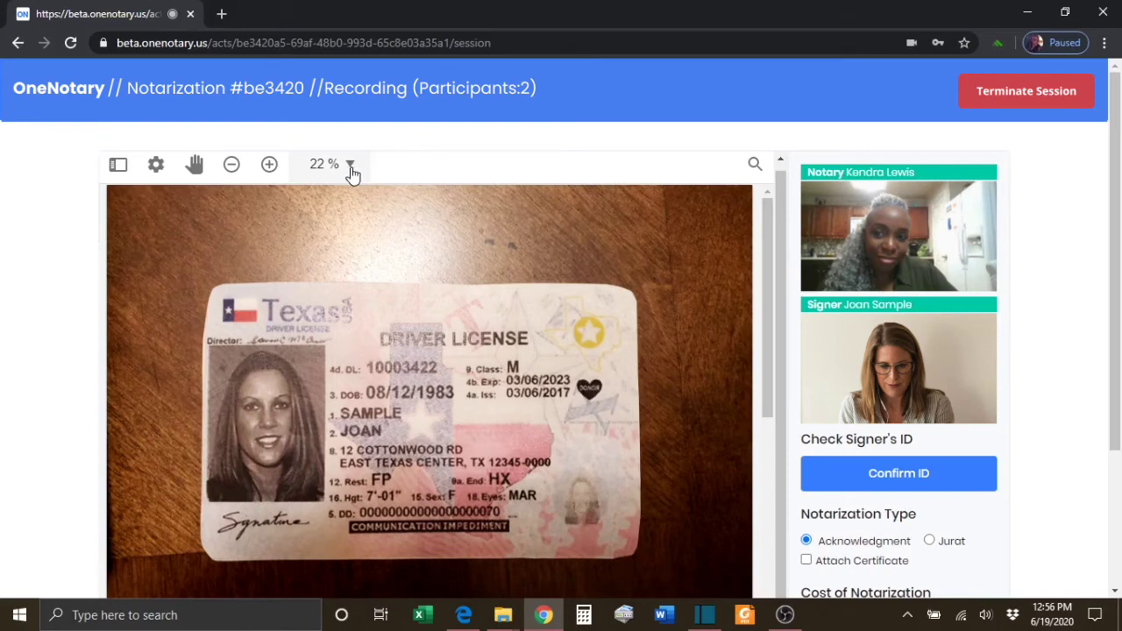
click(349, 167)
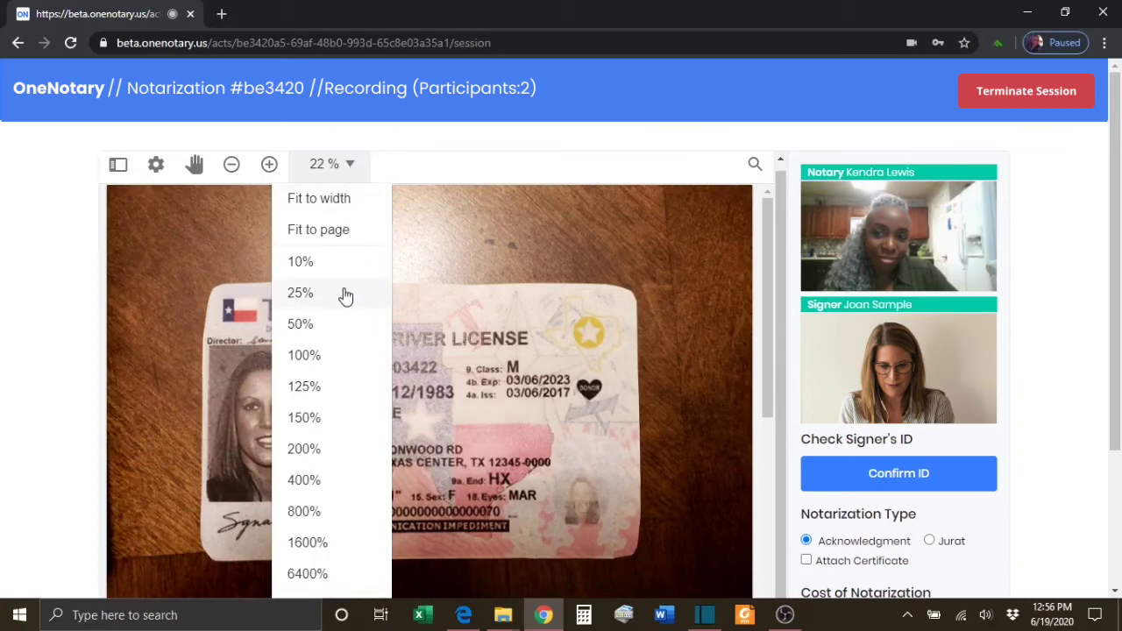
click(340, 263)
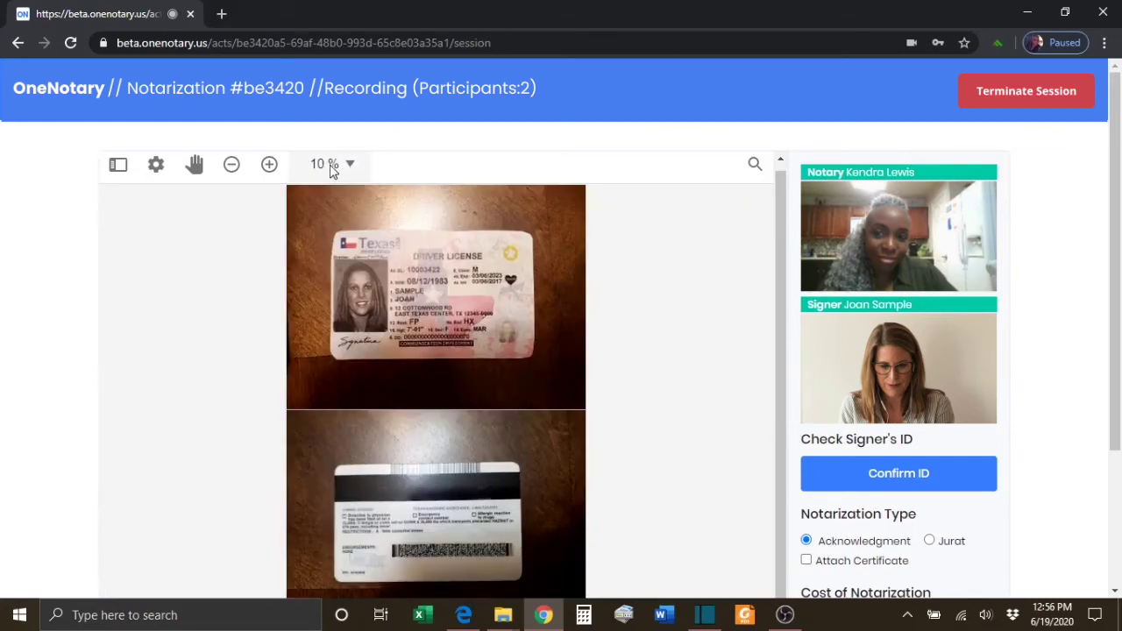
click(351, 168)
click(317, 302)
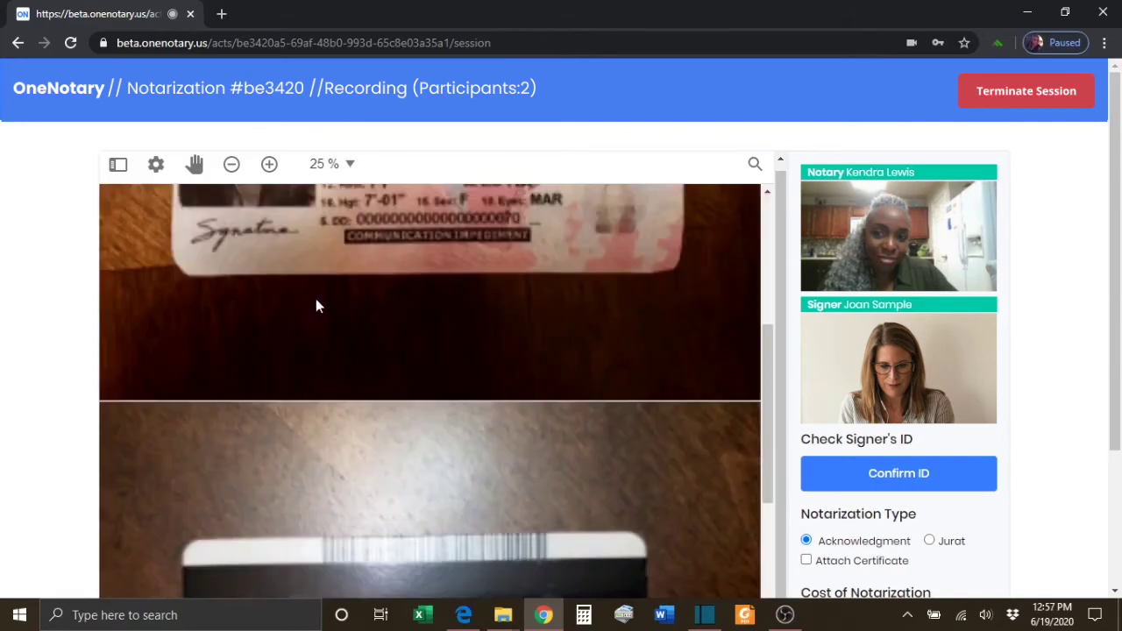
drag(766, 394, 766, 304)
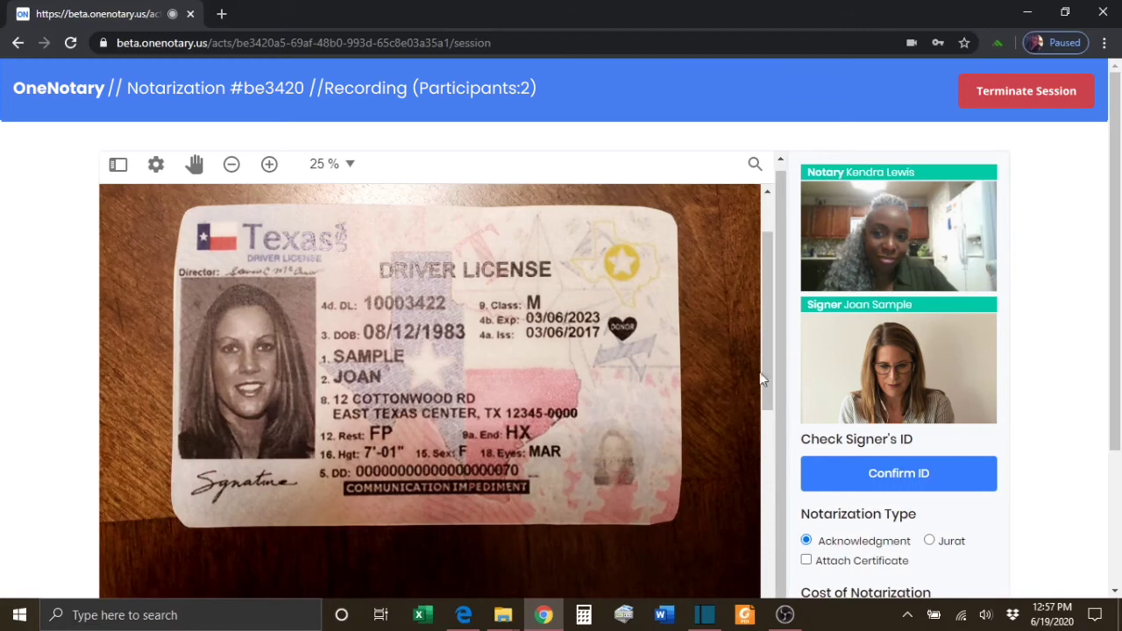
drag(764, 362, 775, 550)
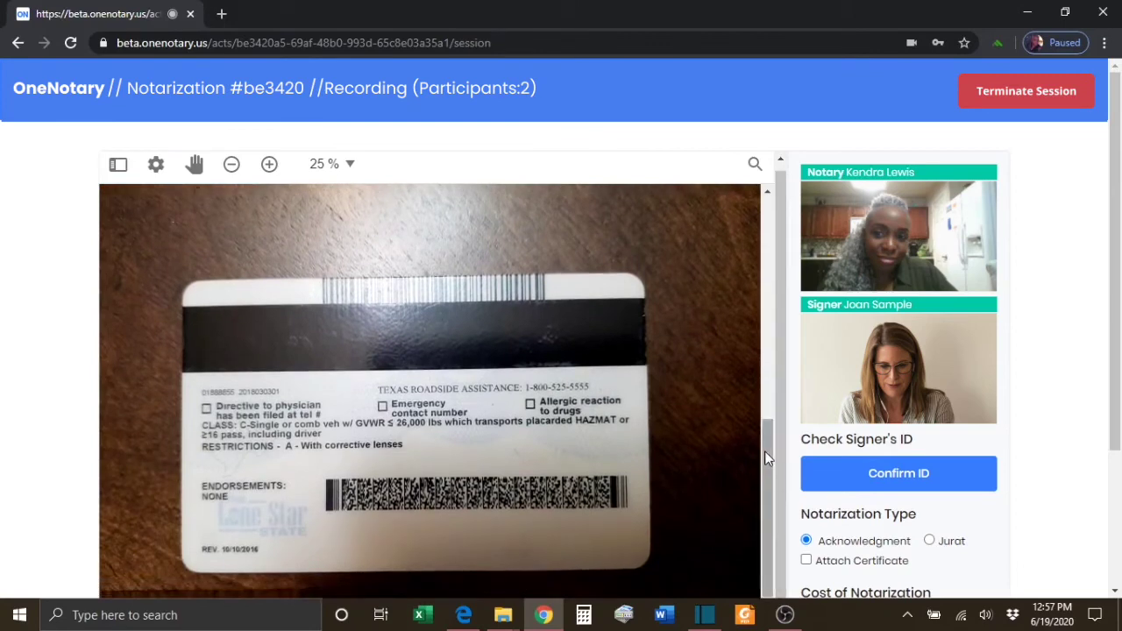
drag(764, 450, 763, 529)
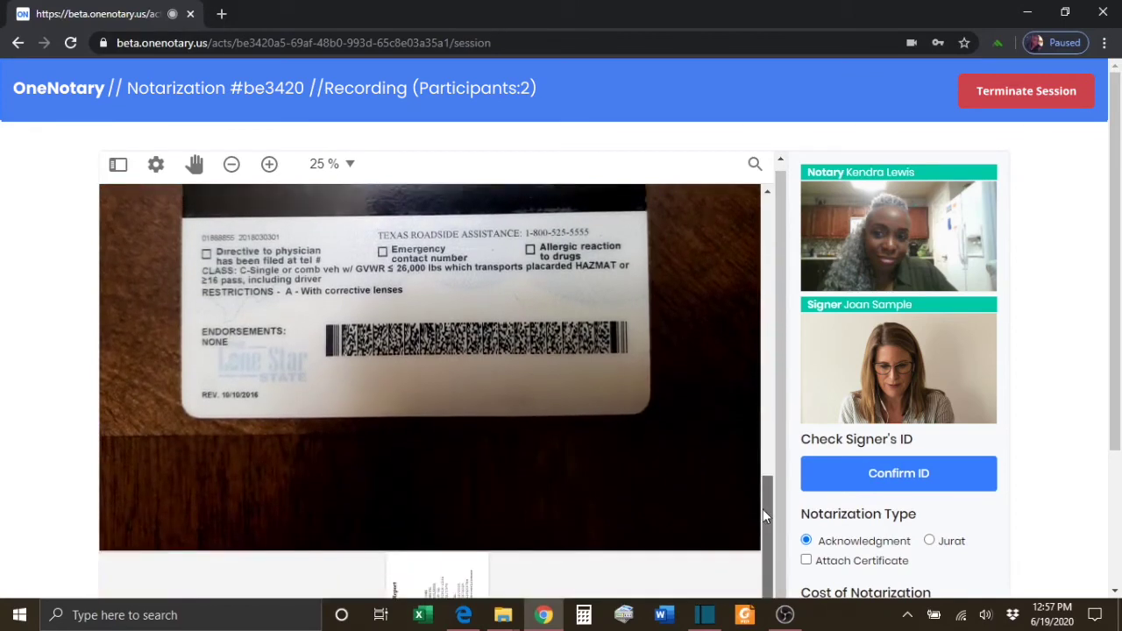
scroll(1076, 527, down, 1)
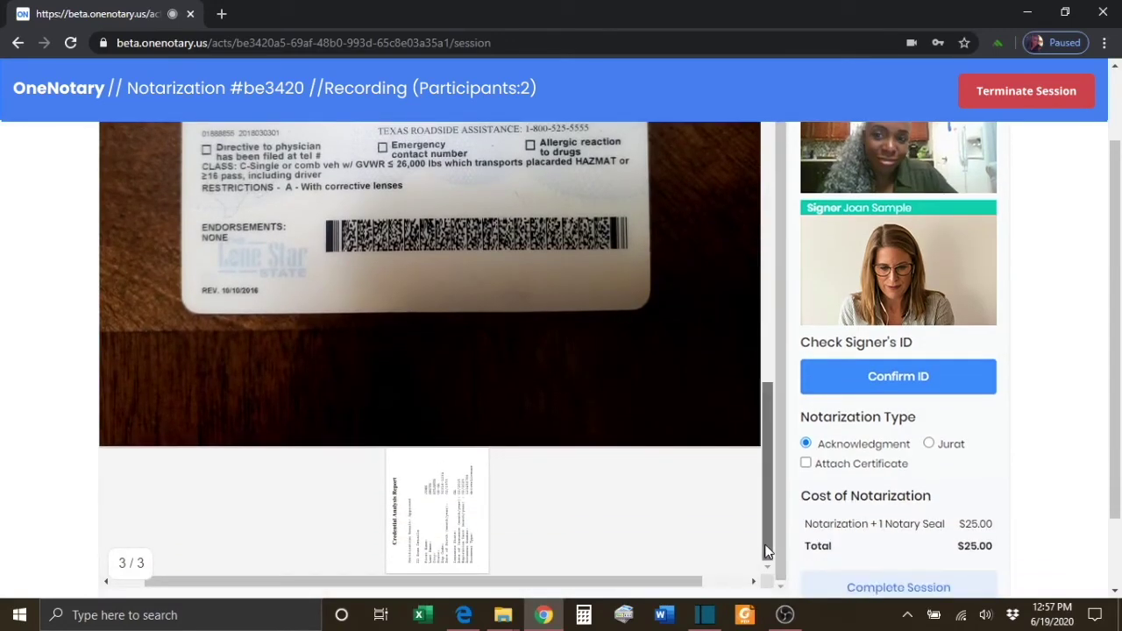
drag(768, 549, 766, 325)
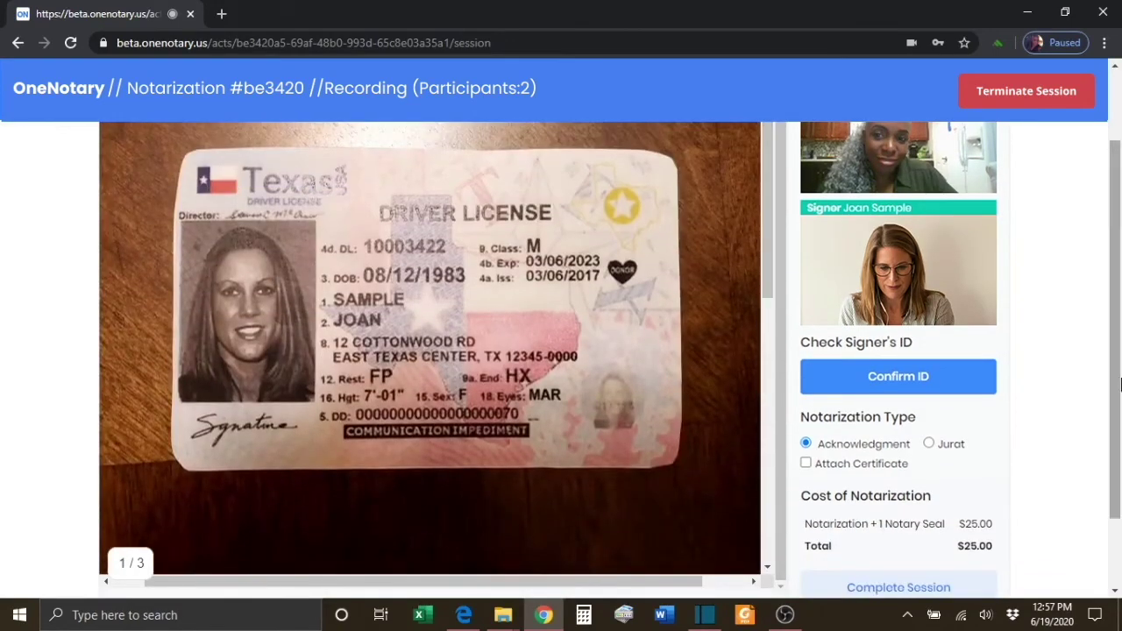
drag(1118, 385, 1117, 291)
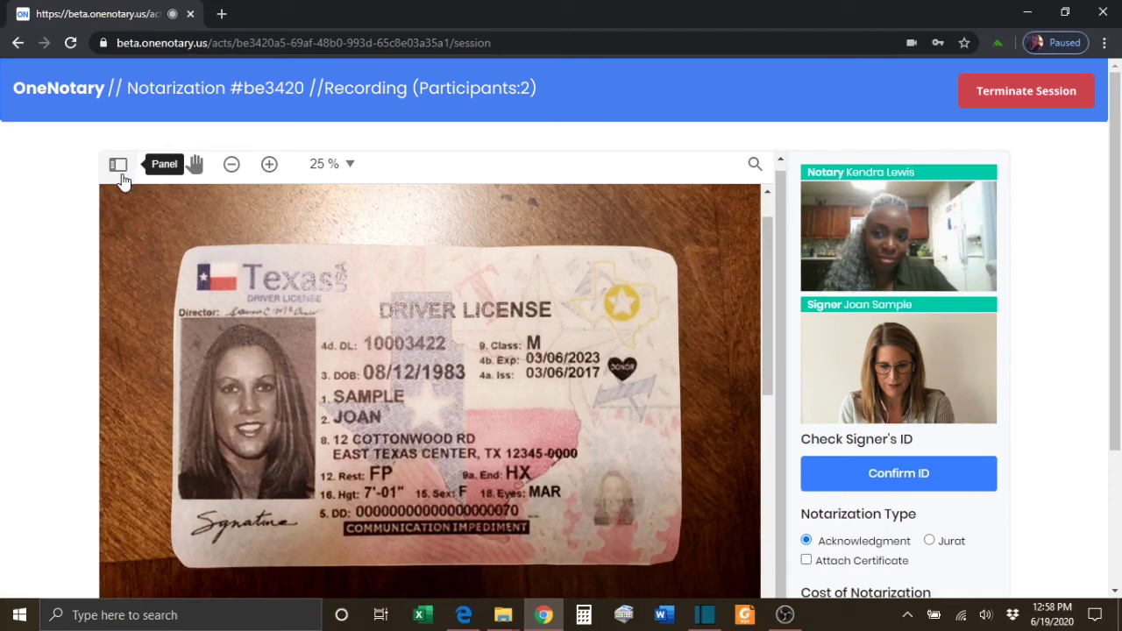
click(121, 175)
Jump to the page 2 thumbnail showing the license back, then hide the thumbnails
scroll(235, 516, down, 2)
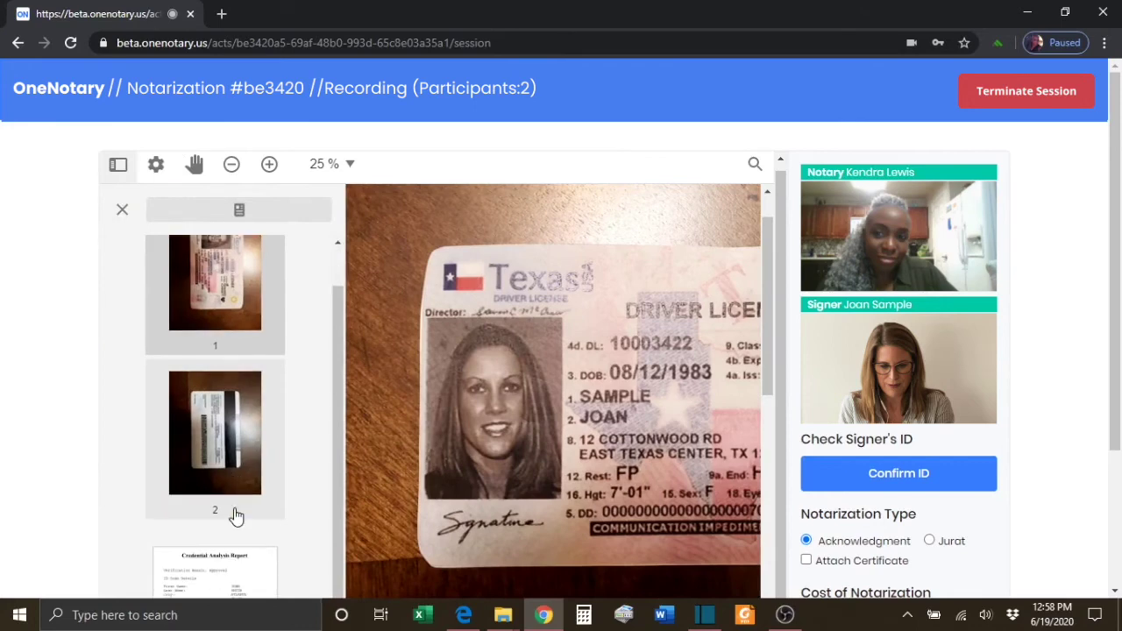
click(233, 581)
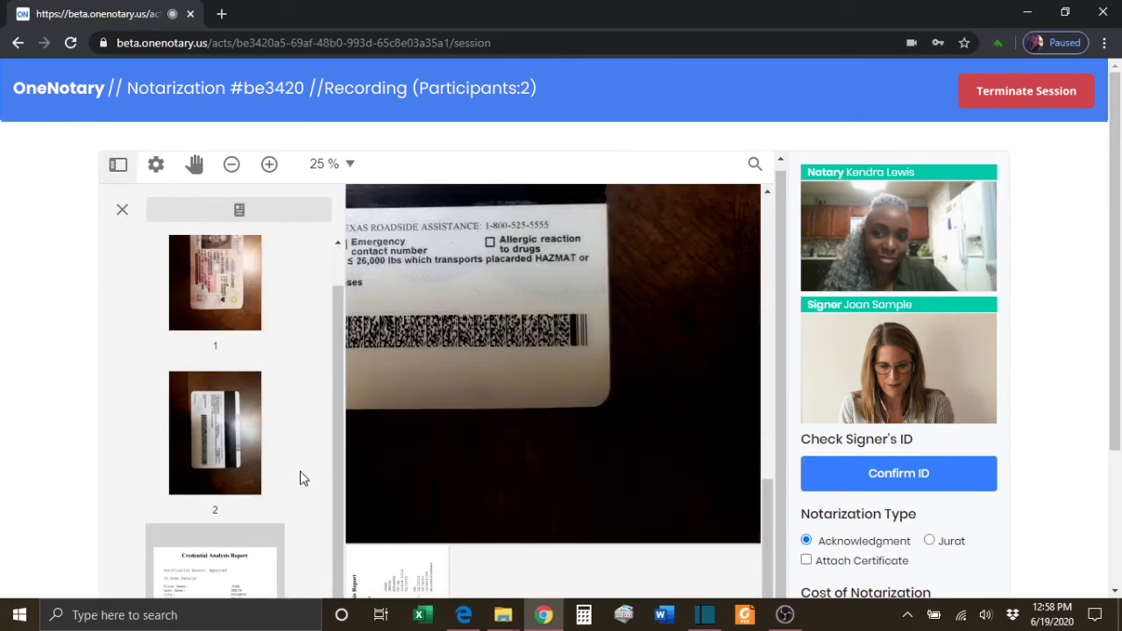
click(124, 214)
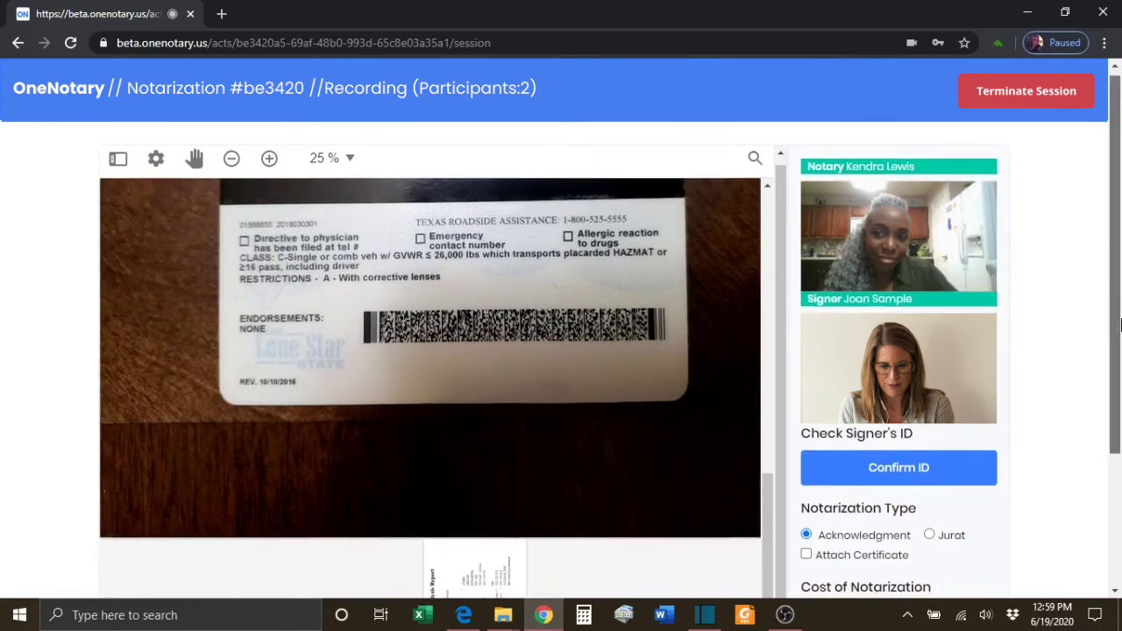
drag(1119, 320, 1120, 383)
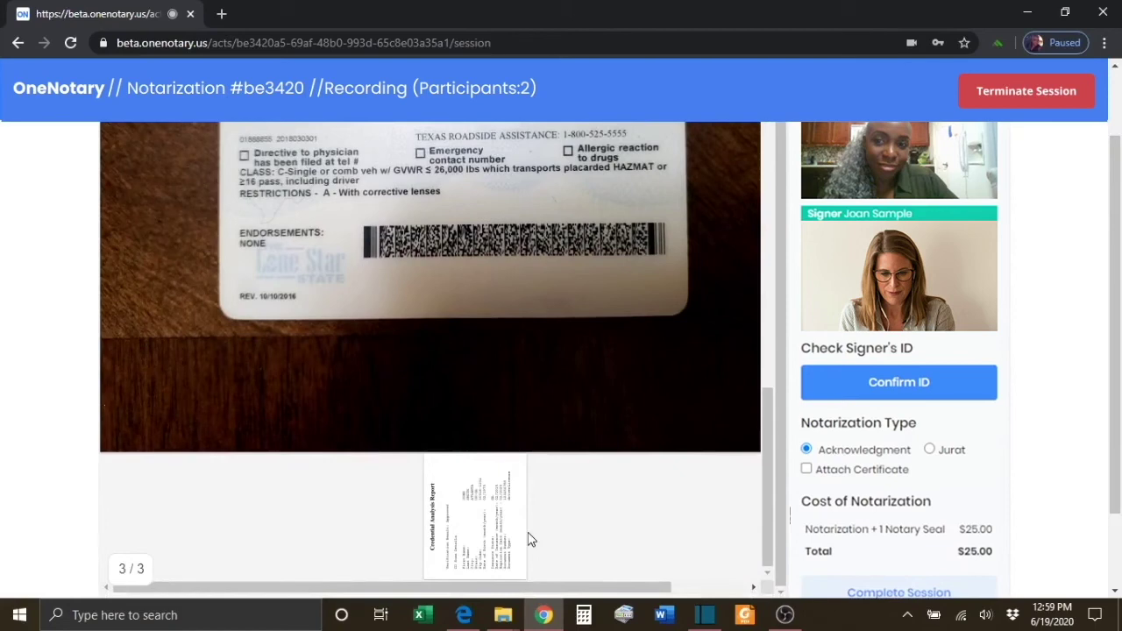
drag(1119, 500, 1119, 405)
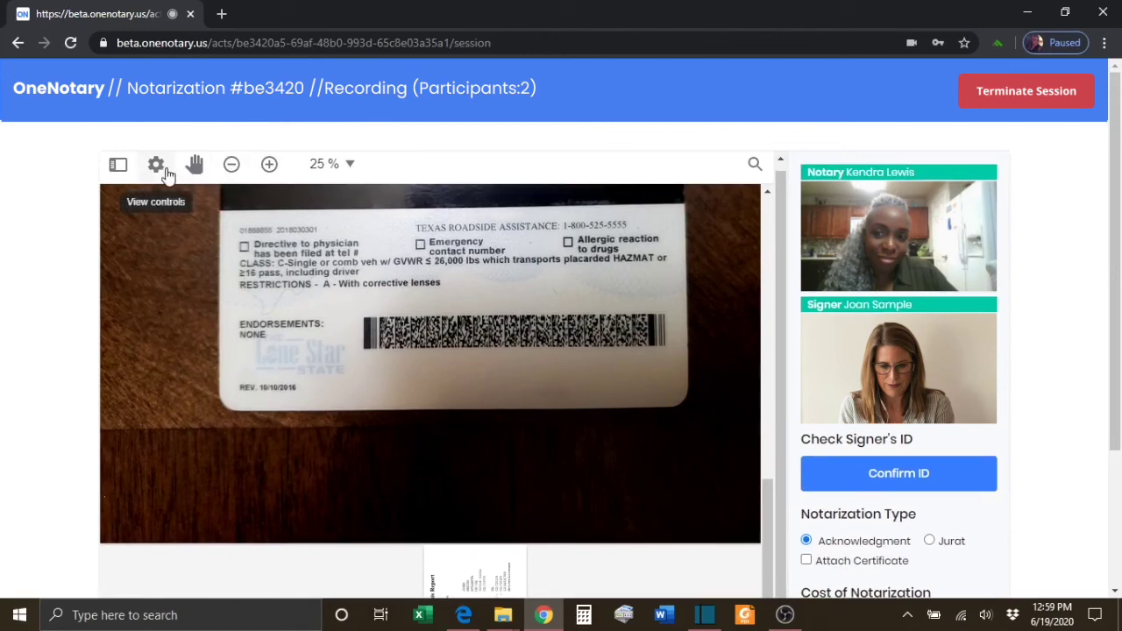
Rotate the license back clockwise using the view options
click(158, 166)
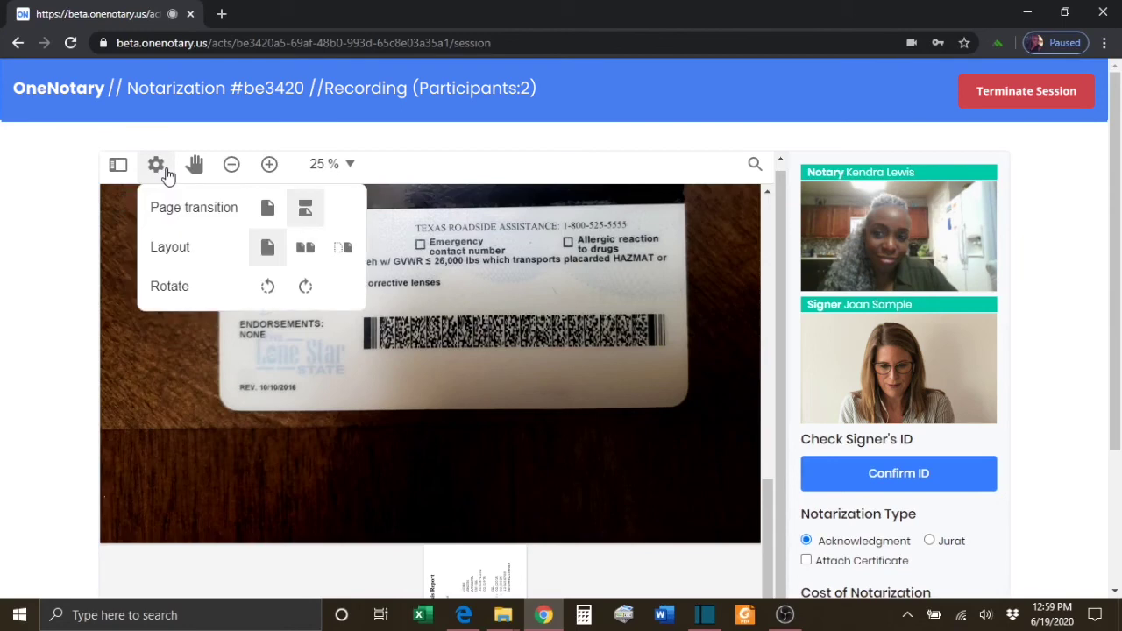
click(306, 289)
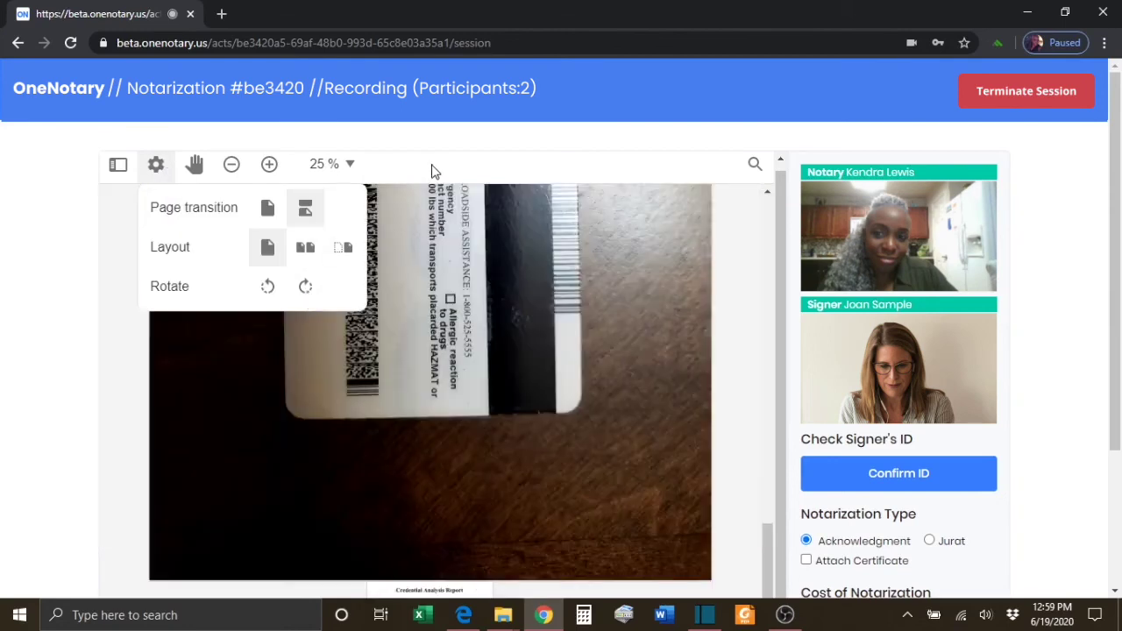
click(614, 211)
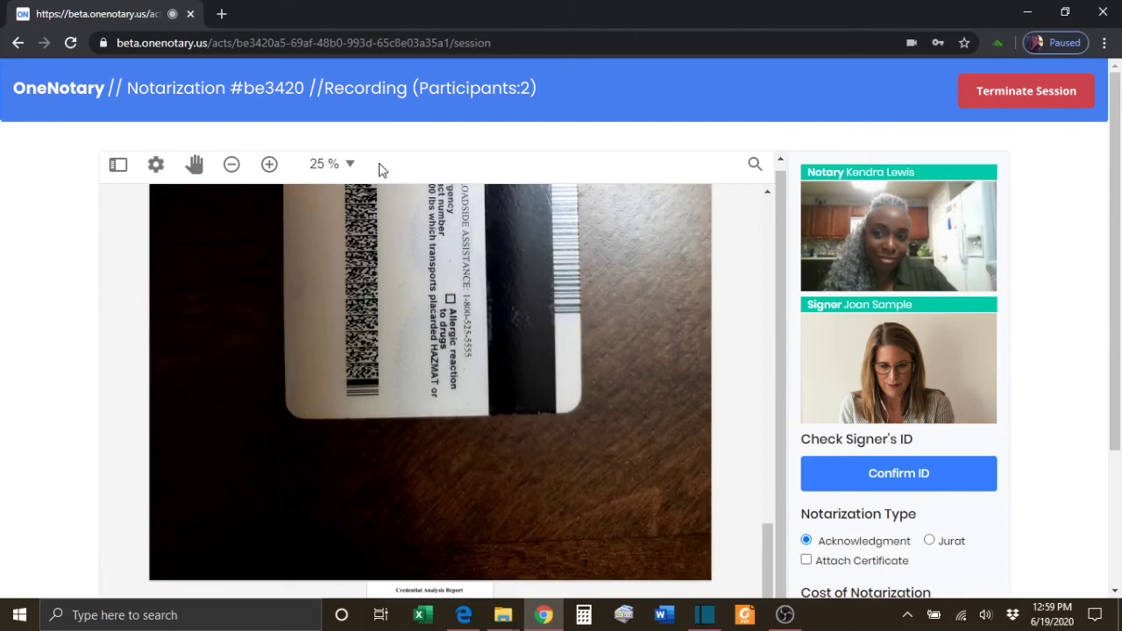
Zoom to 100% and scroll down to the Credential Analysis Report page
click(352, 165)
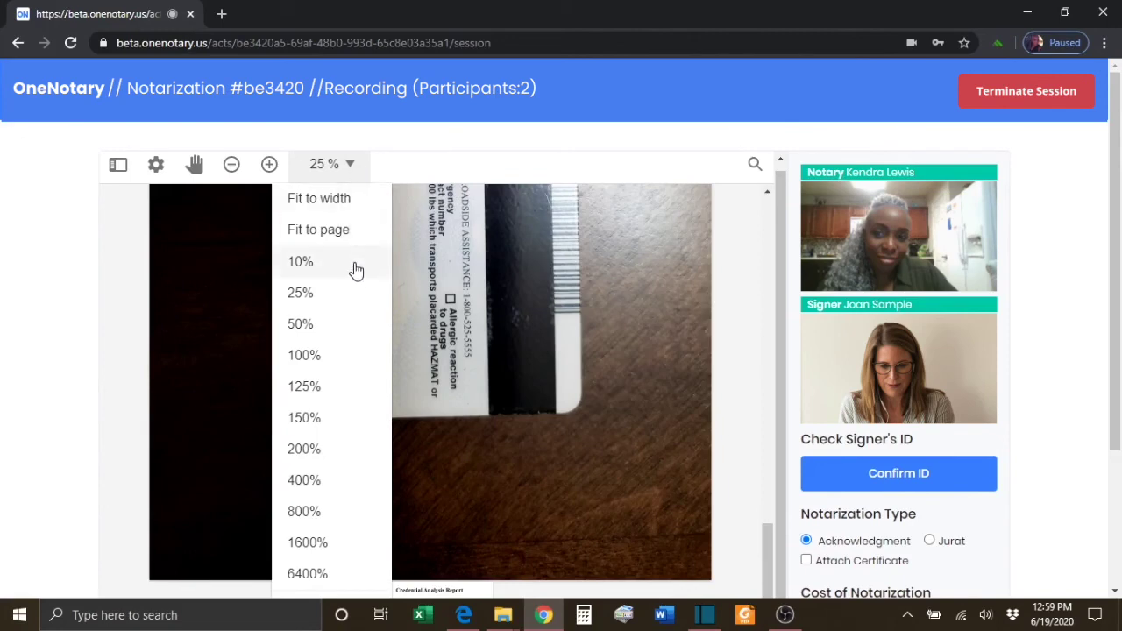
click(328, 357)
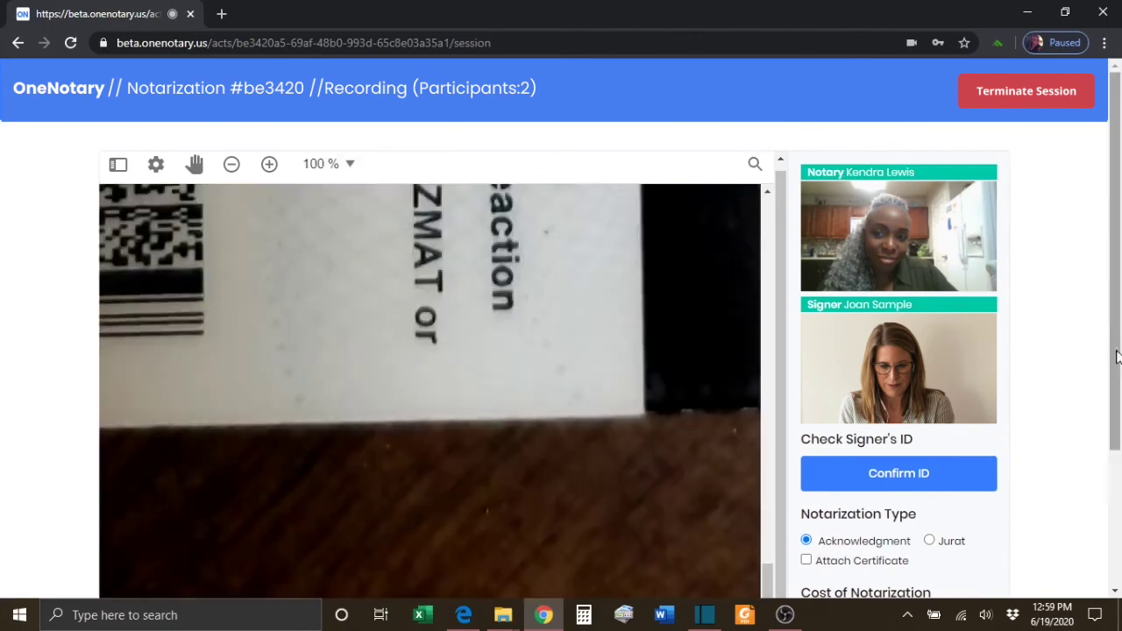
scroll(806, 438, down, 2)
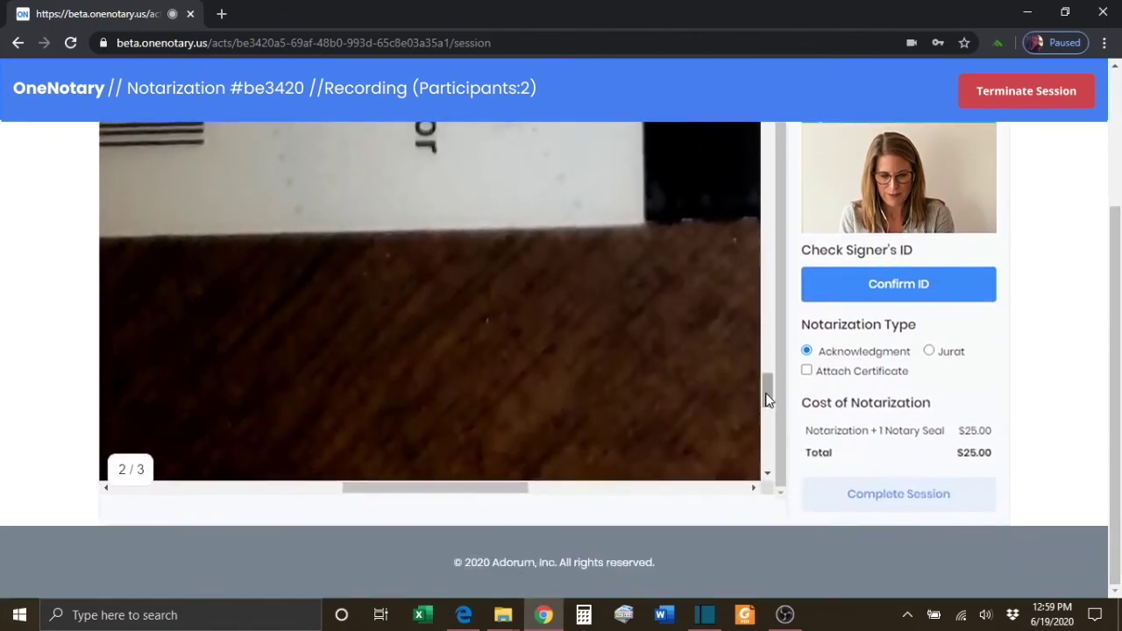
mouse_move(768, 394)
mouse_down()
mouse_move(768, 462)
mouse_move(767, 447)
mouse_up()
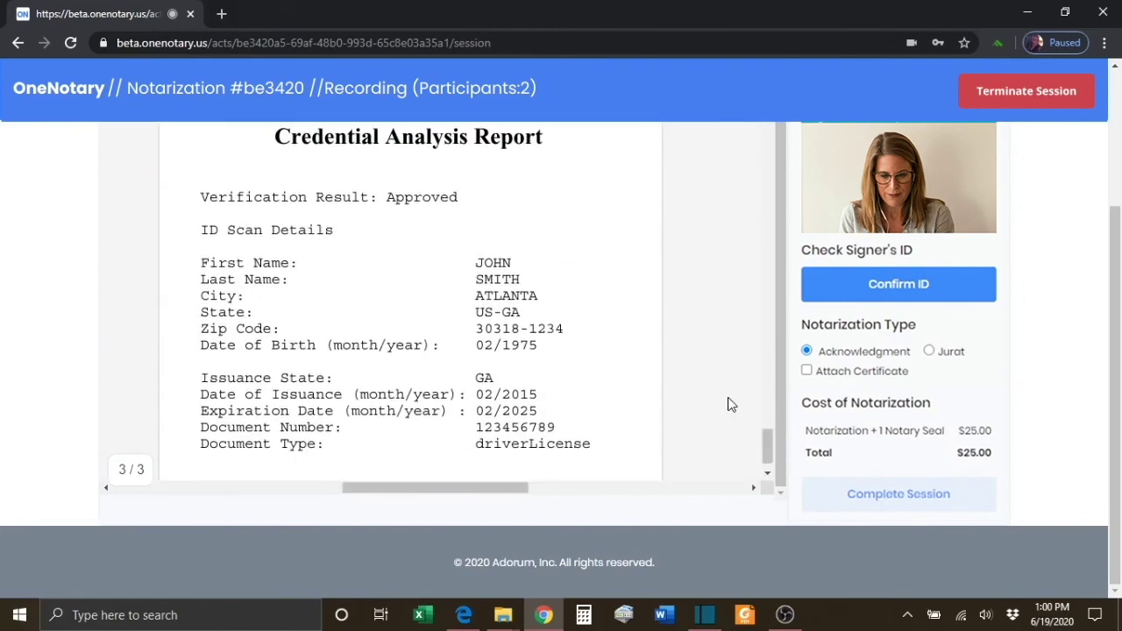